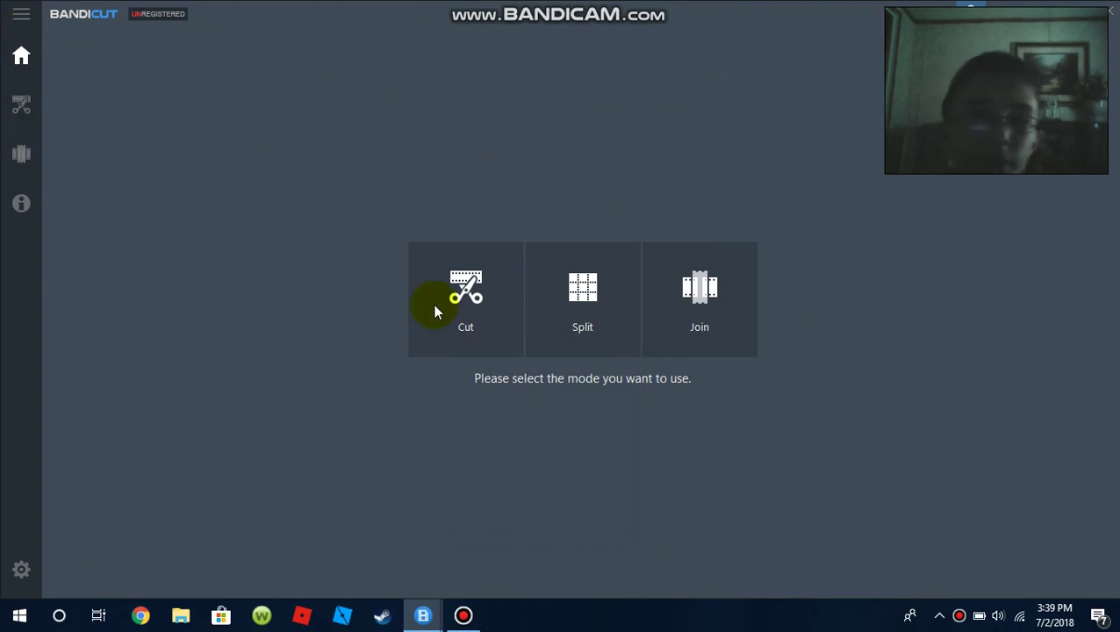
- Start Join mode and pick the first bandicam recording (15-30-36-804) in the Bandicam folder
left_click(711, 328)
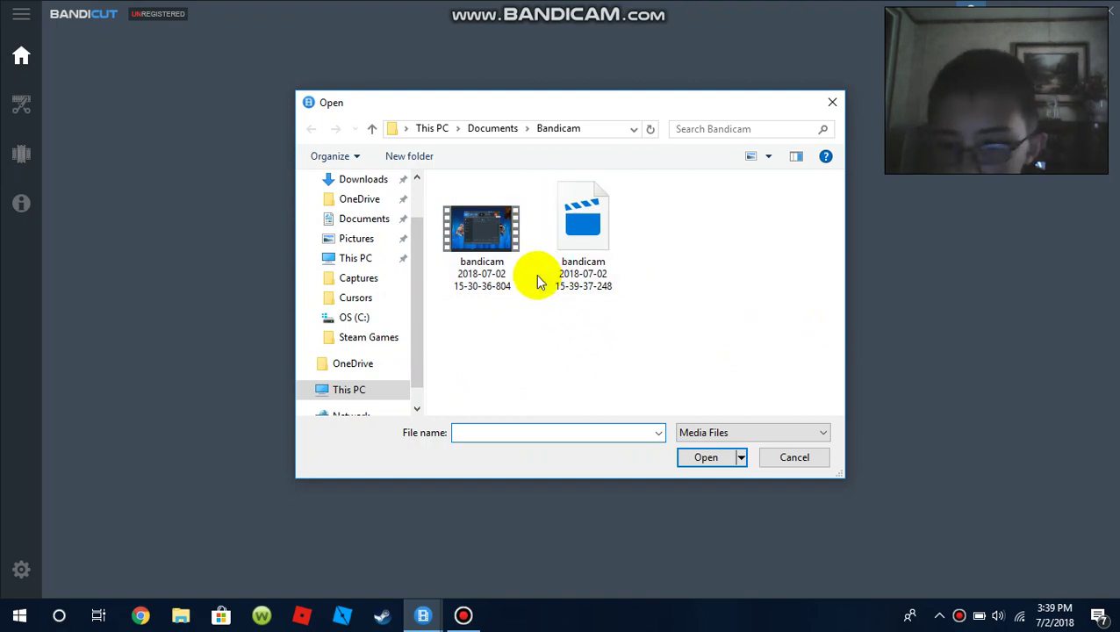
left_click(466, 265)
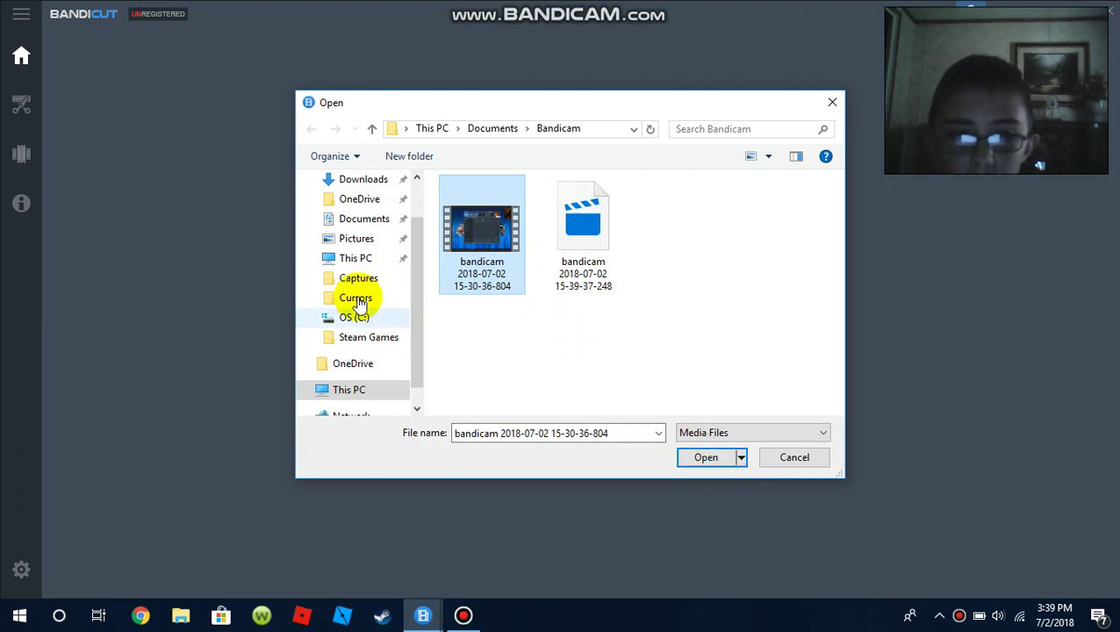
- Add the bandicam recording and Downloads' video.mkv to the joiner, with video.mkv ordered first
left_click(710, 465)
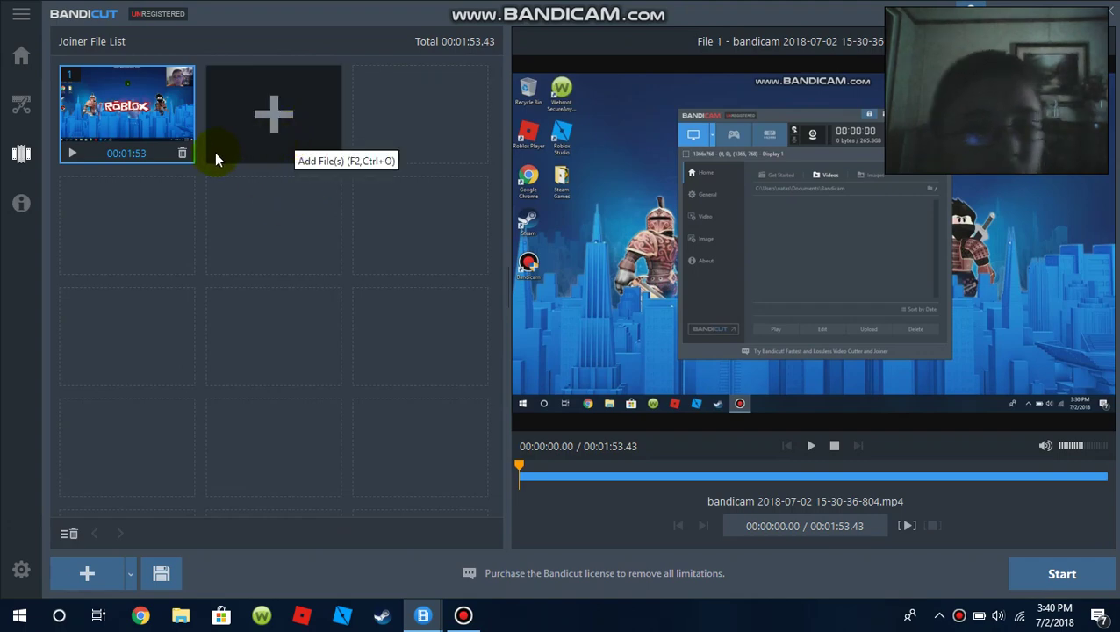
left_click(290, 118)
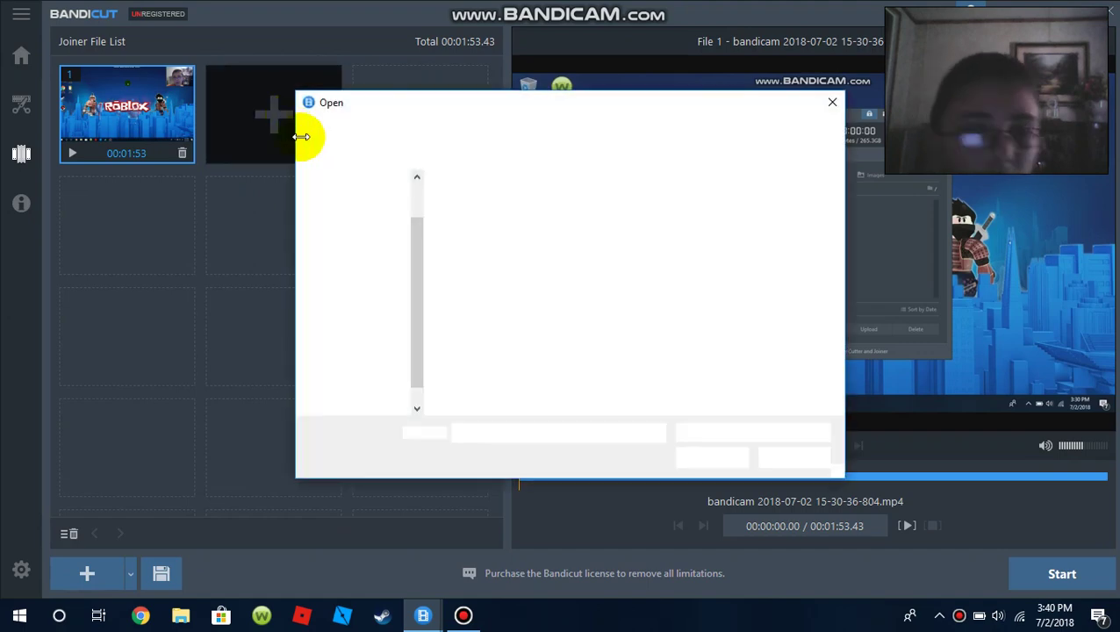
left_click(359, 180)
left_click(580, 361)
left_click(711, 456)
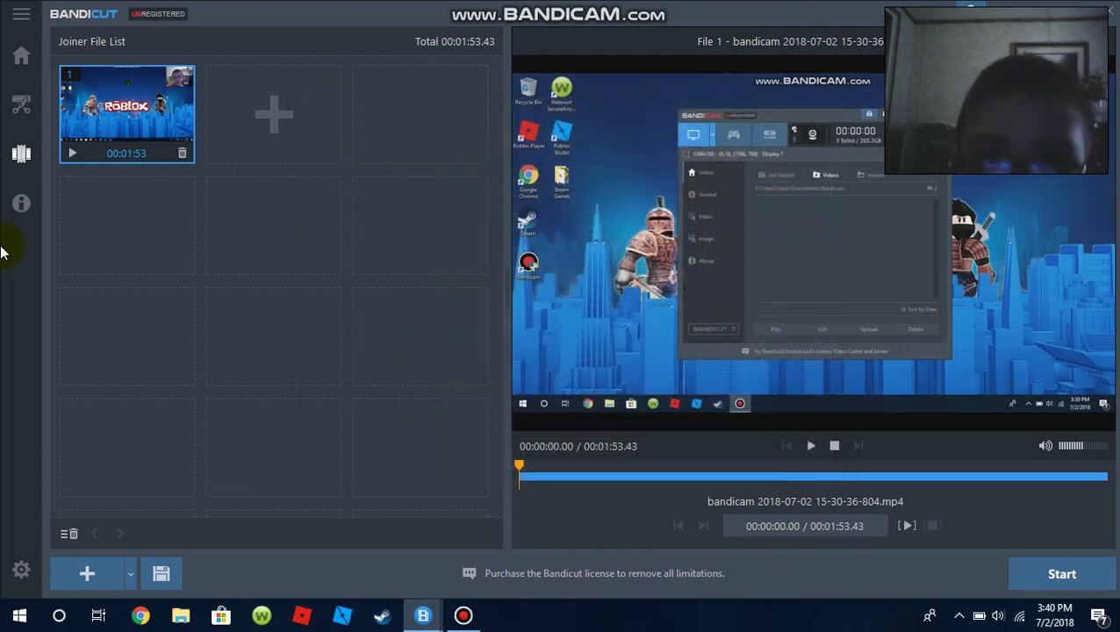
mouse_move(298, 110)
left_mouse_down()
mouse_move(126, 125)
mouse_move(418, 200)
left_mouse_up()
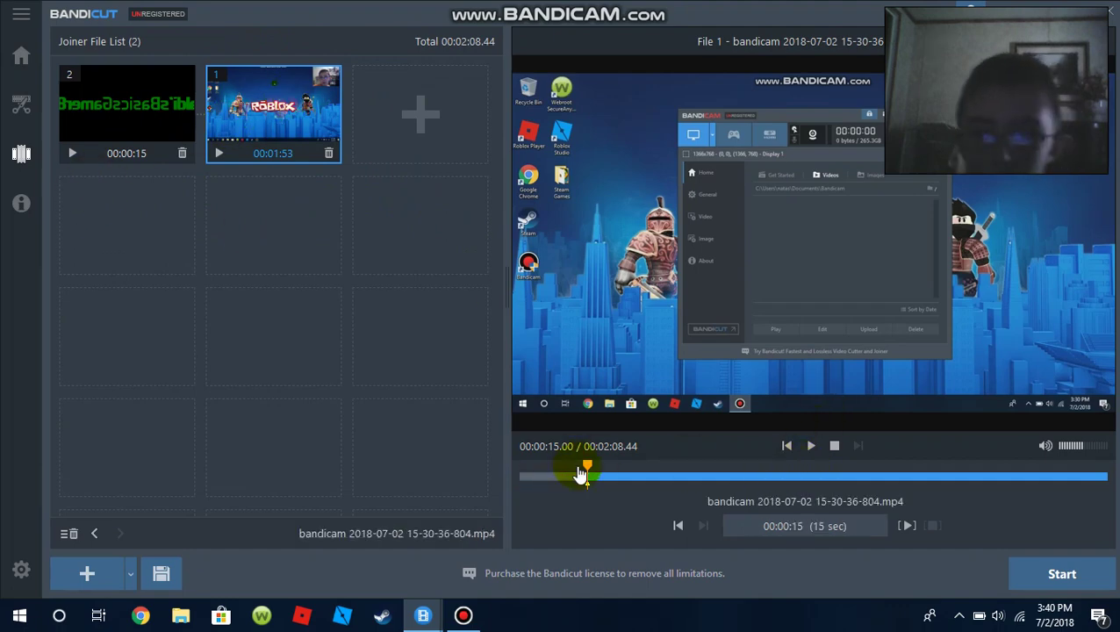
left_click_drag(590, 471, 507, 470)
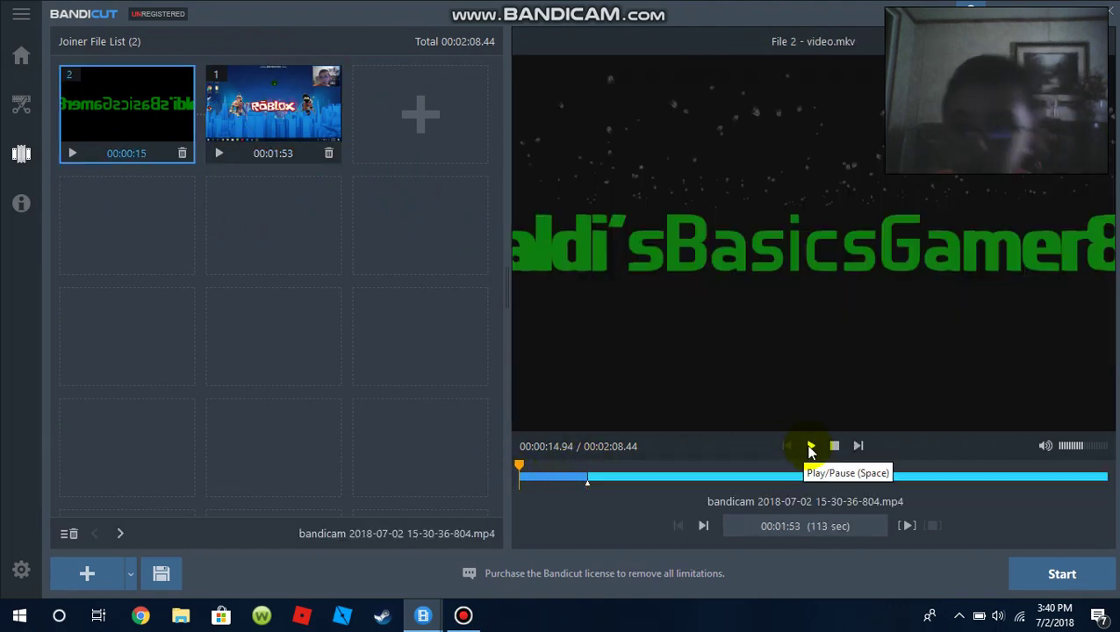
left_click(811, 447)
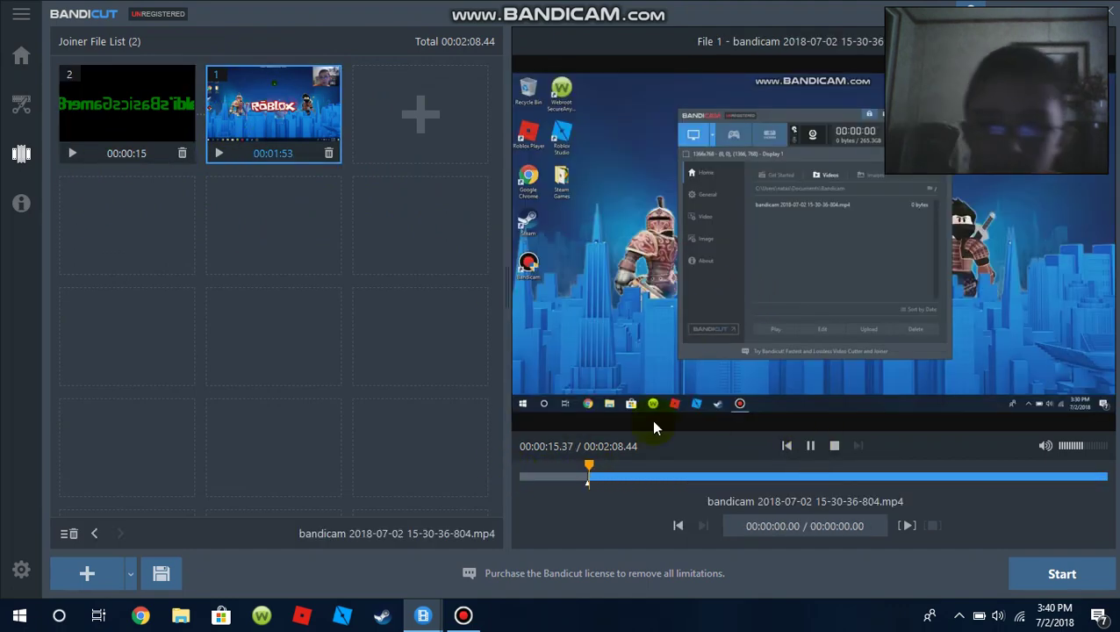
left_click_drag(589, 472, 519, 474)
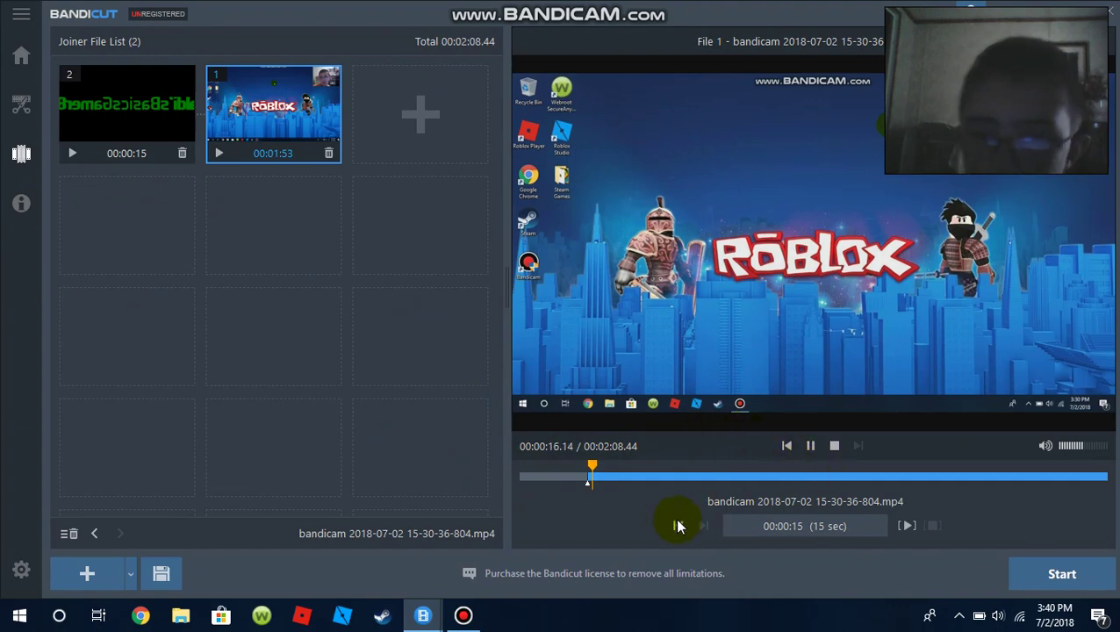
left_click(806, 449)
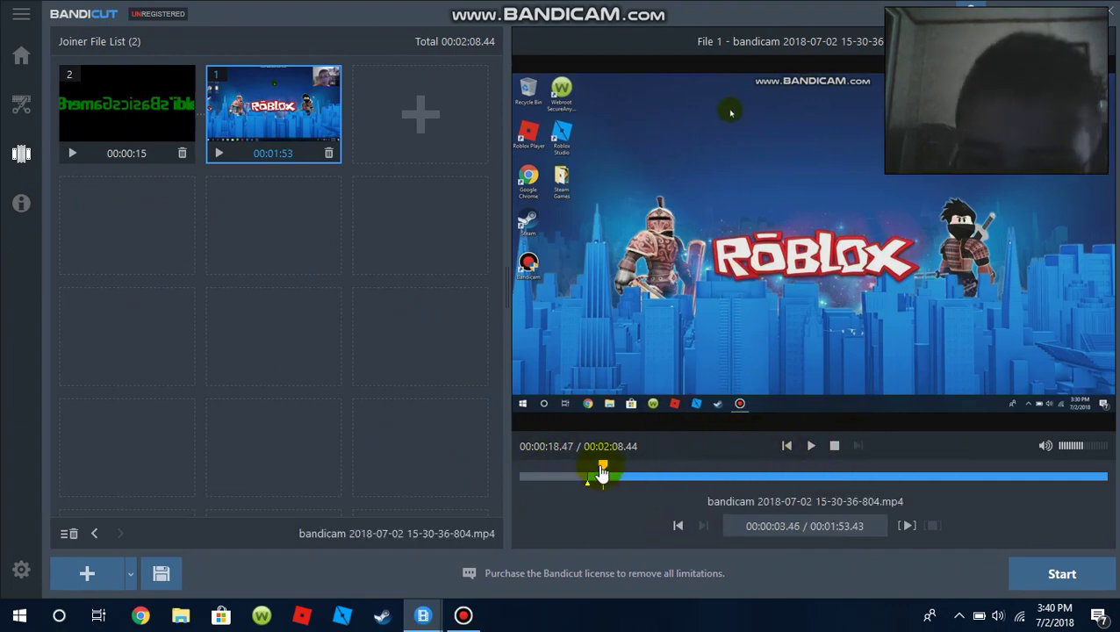
left_click_drag(588, 474, 554, 479)
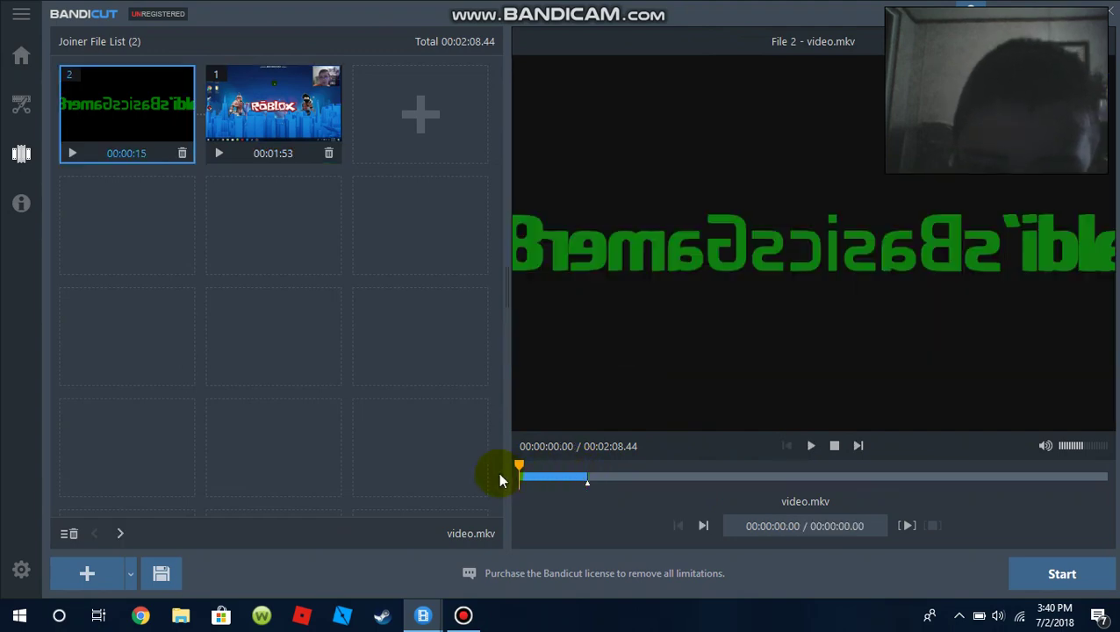
left_click(579, 483)
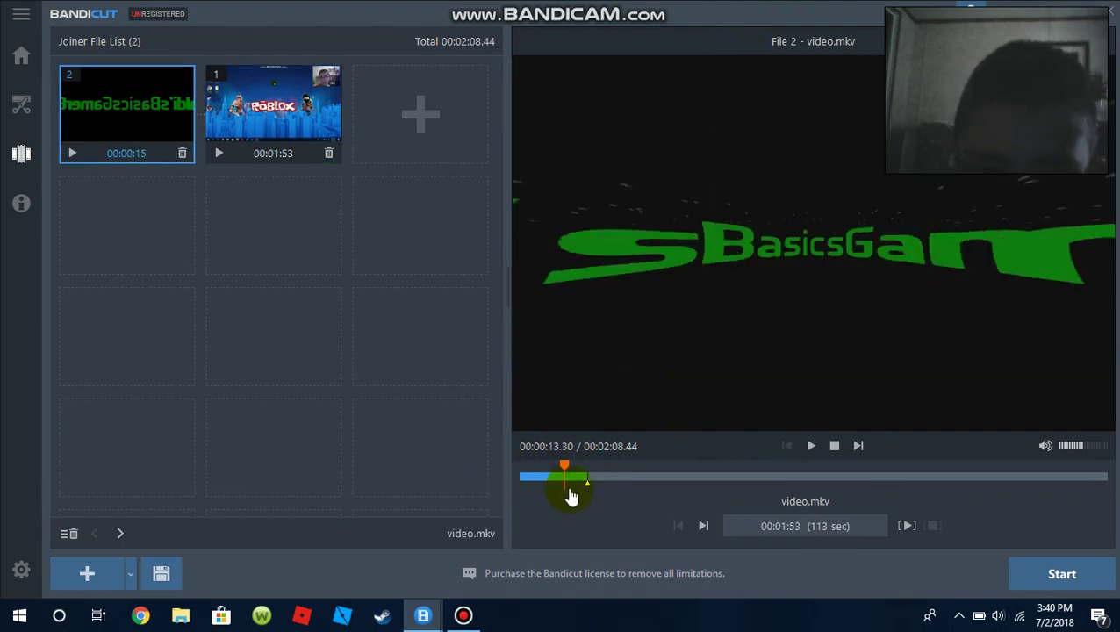
left_click_drag(579, 491, 588, 492)
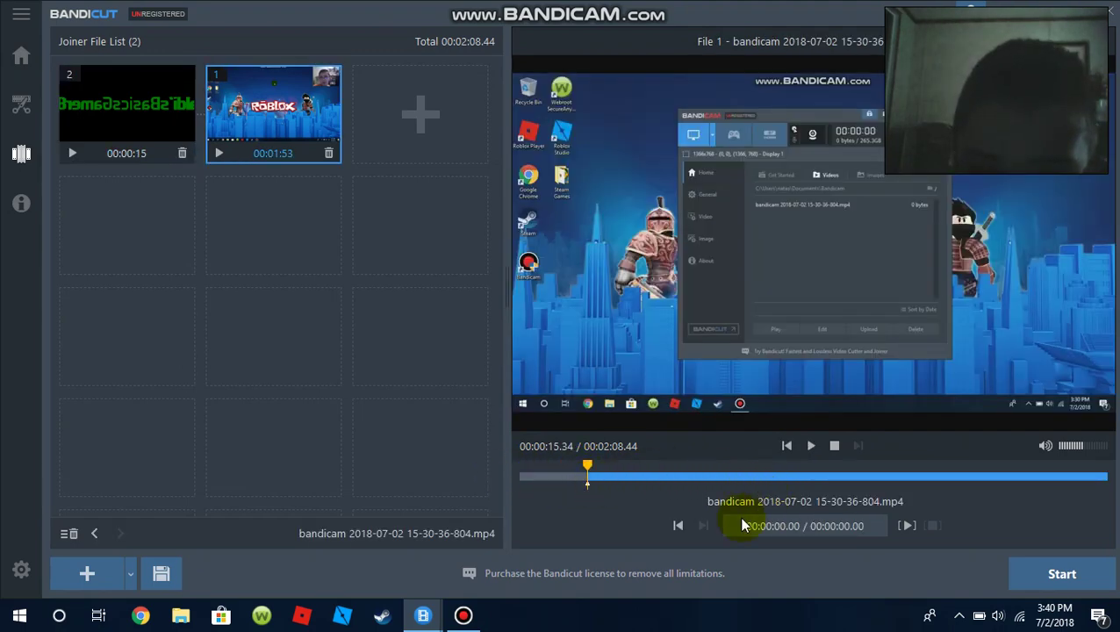
left_click_drag(598, 483, 570, 483)
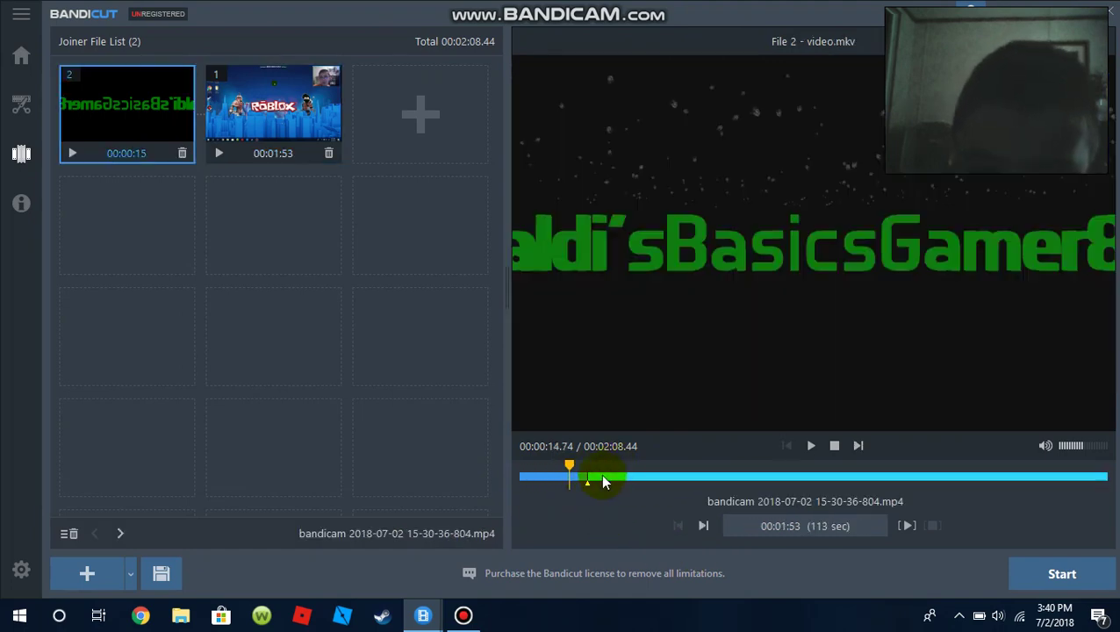
left_click(583, 479)
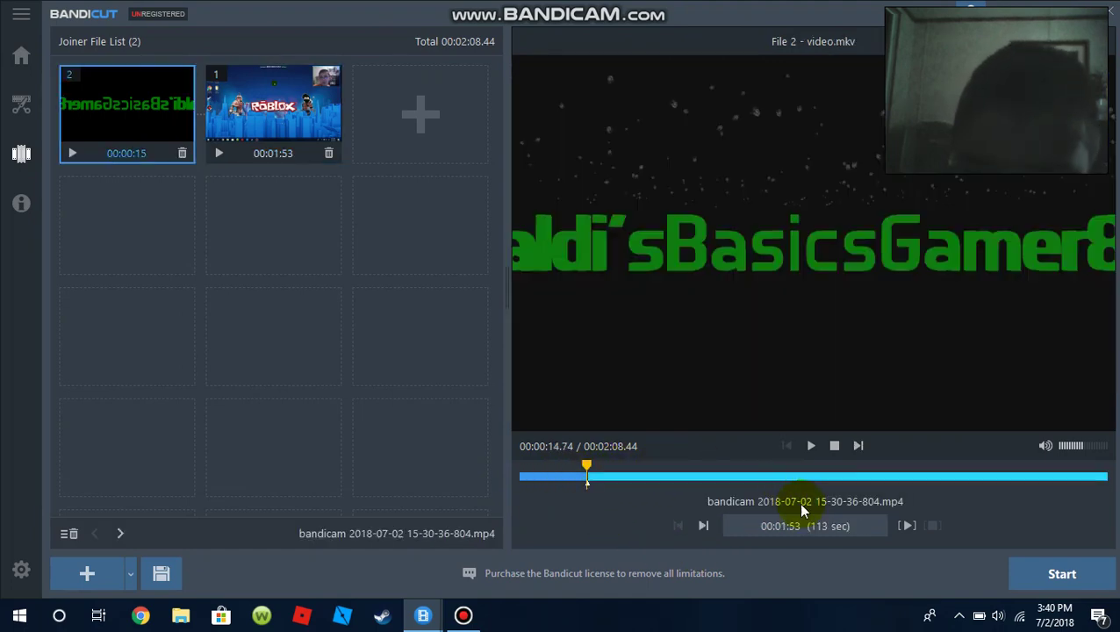
left_click(767, 479)
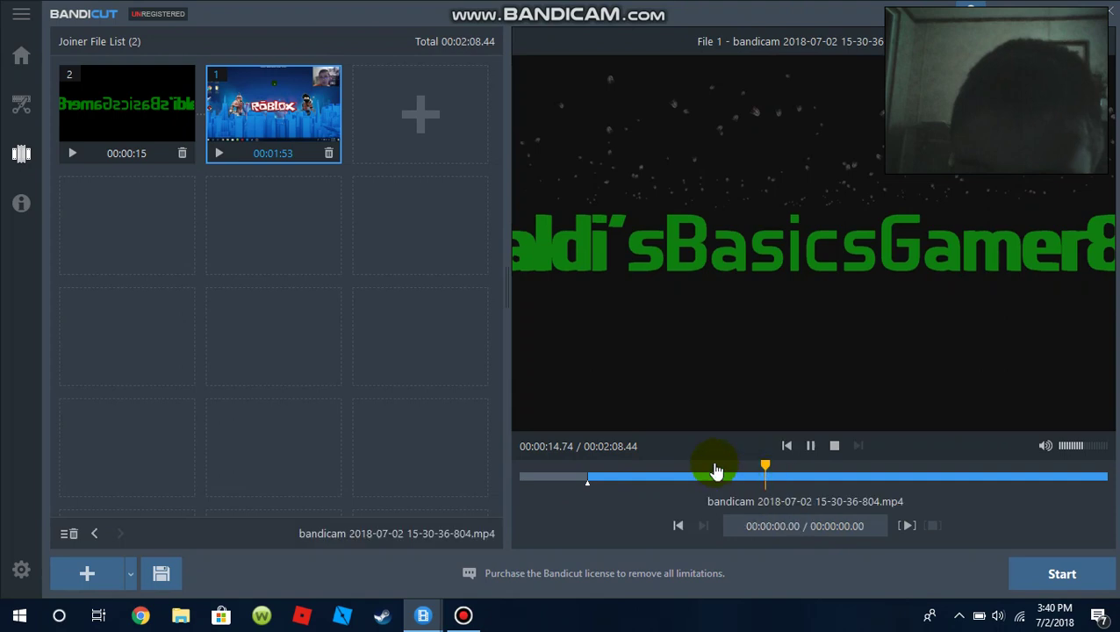
left_click(582, 478)
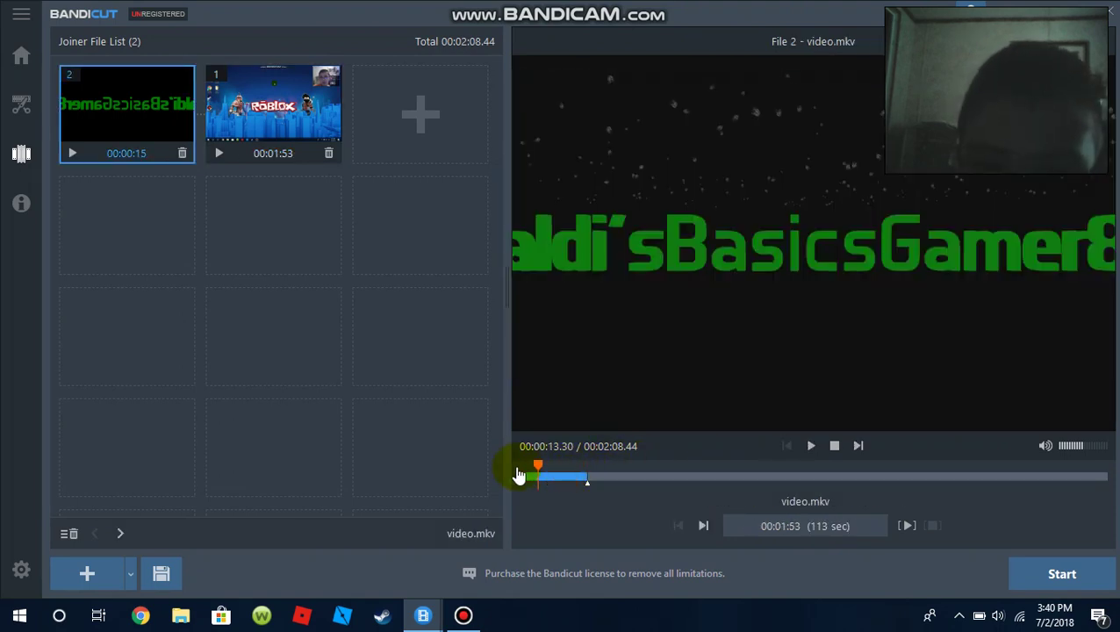
- Play the joined preview from the start and pause it around 0:17
left_click(802, 450)
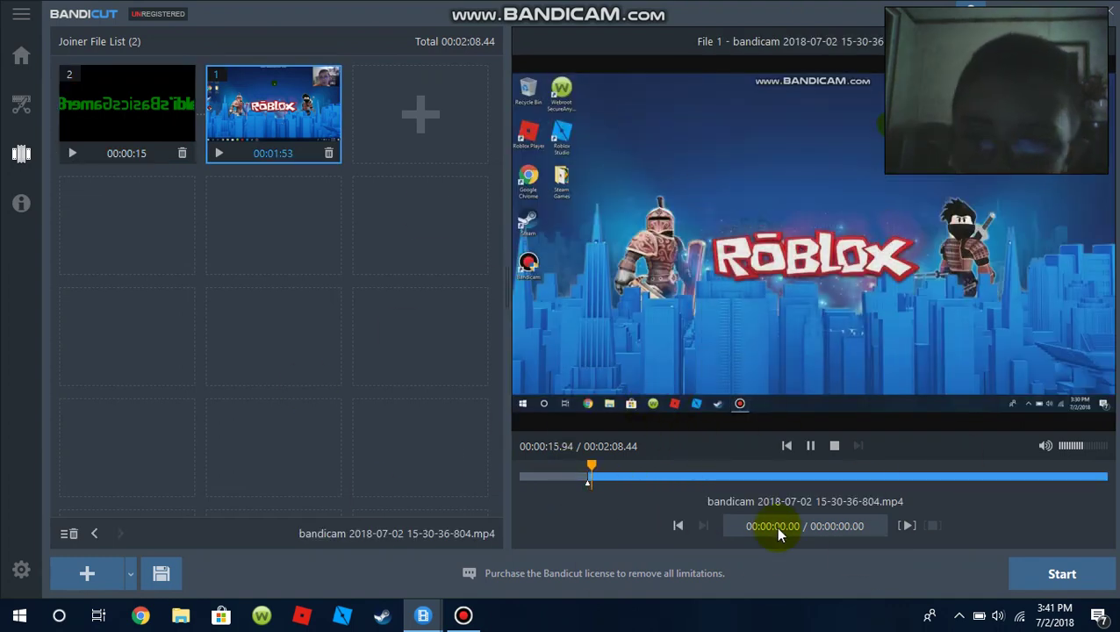
left_click(808, 446)
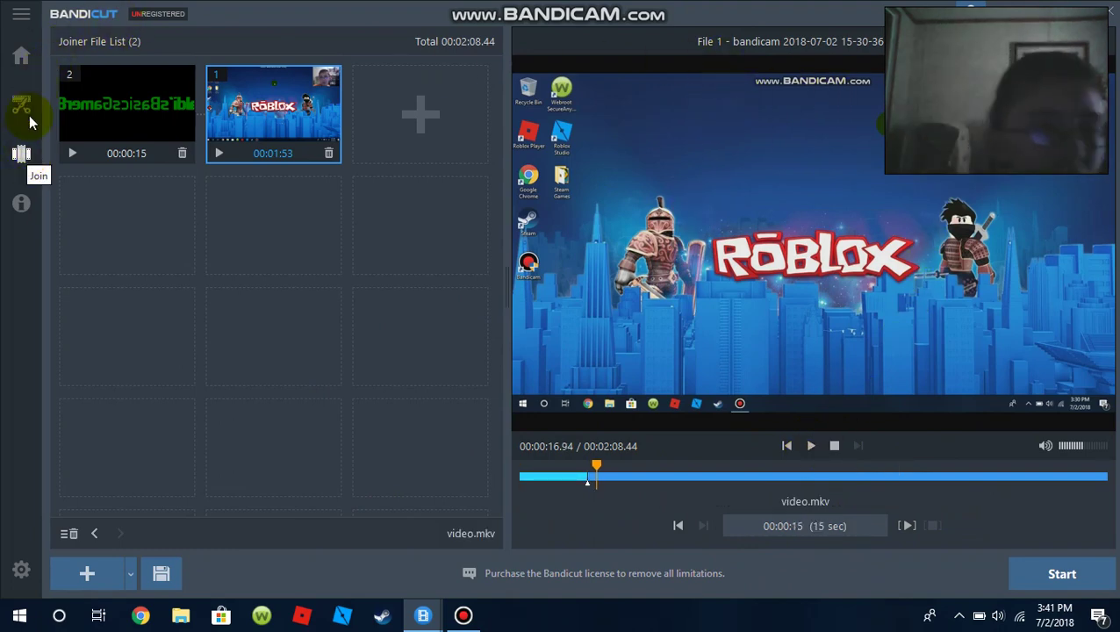
- Switch to Split mode and load the 16:47 Roblox 7_1_2018 recording from Captures
left_click(29, 49)
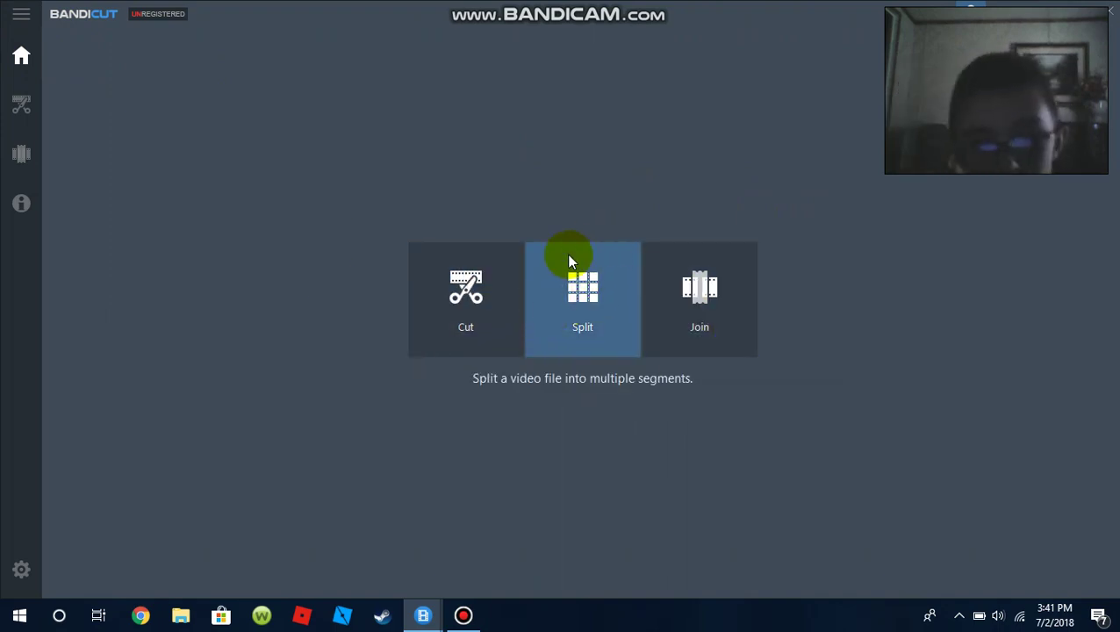
left_click(590, 299)
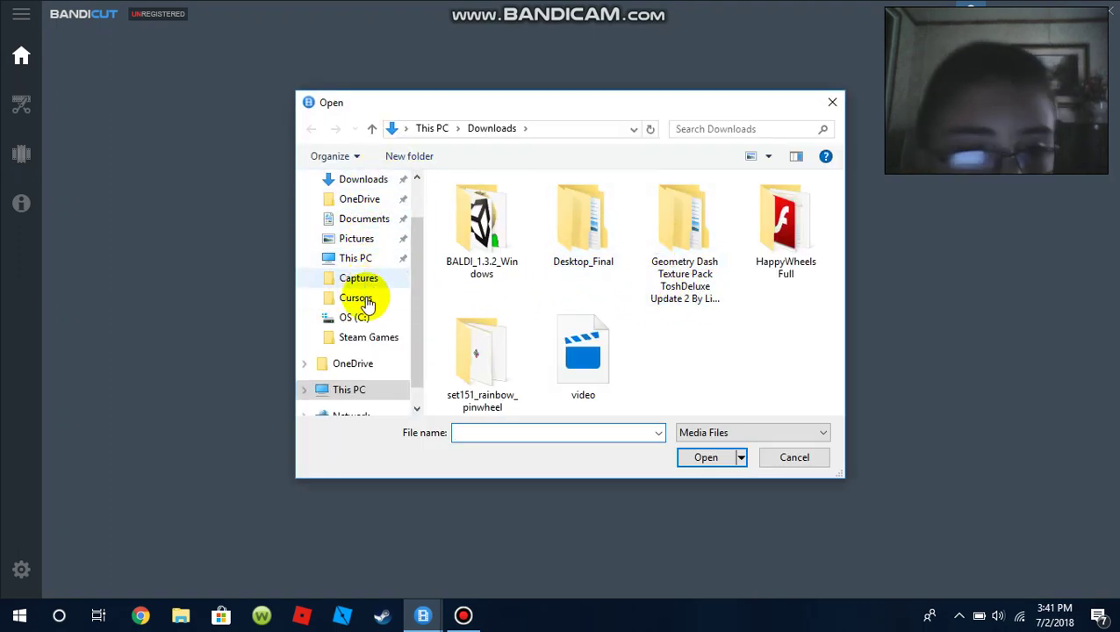
left_click(357, 279)
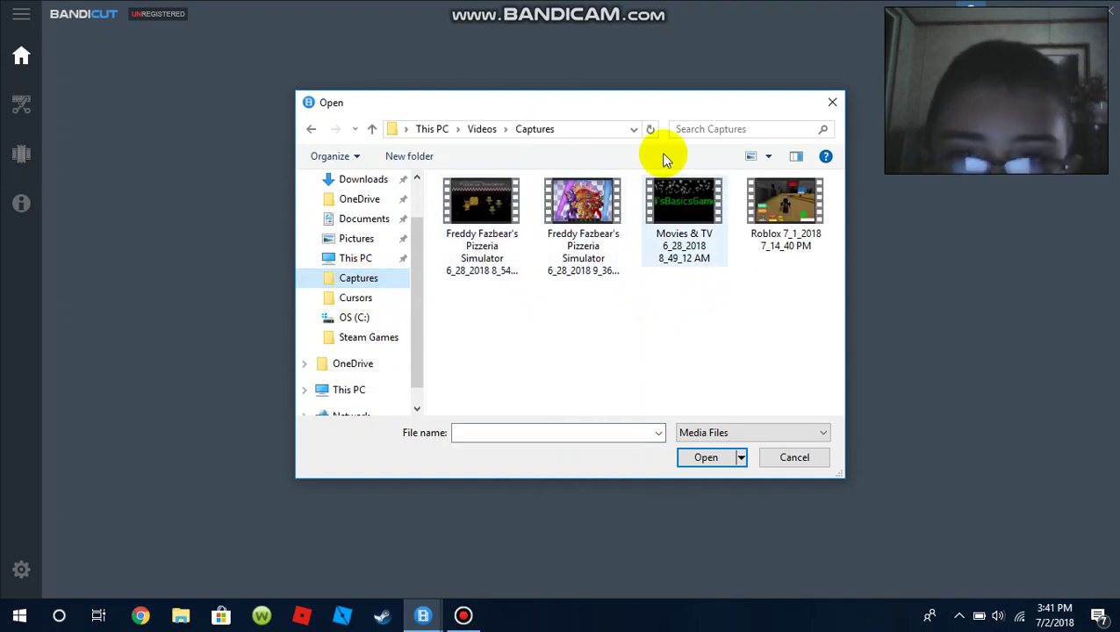
left_click(797, 246)
left_click(699, 461)
left_click(583, 294)
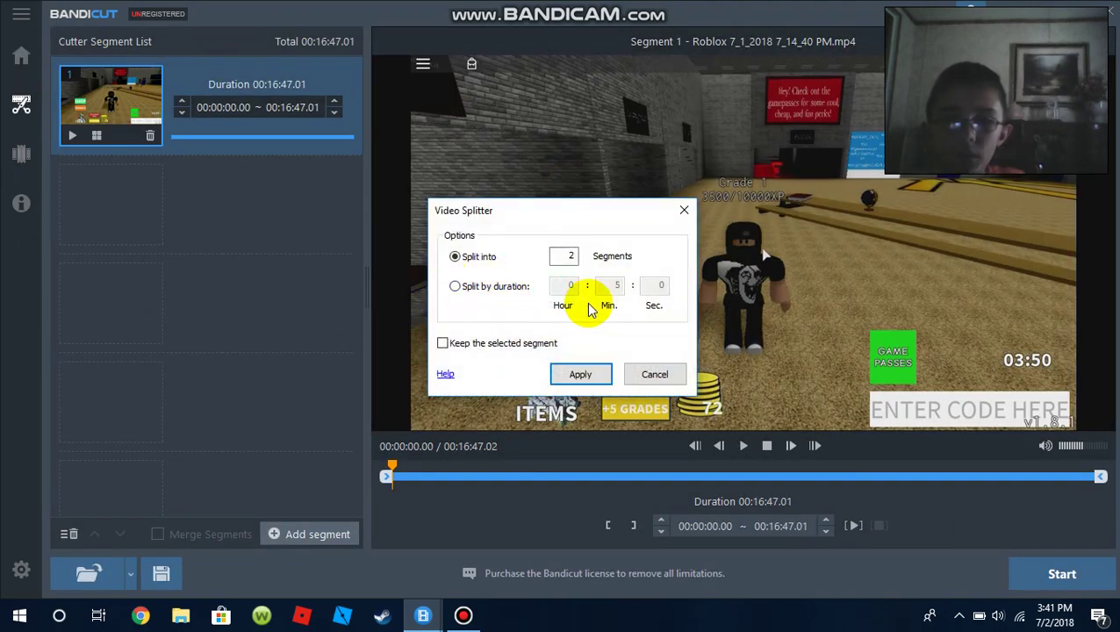
- Set the splitter's segment count to 10 and apply, producing ten segments of about 1:40
double_click(571, 255)
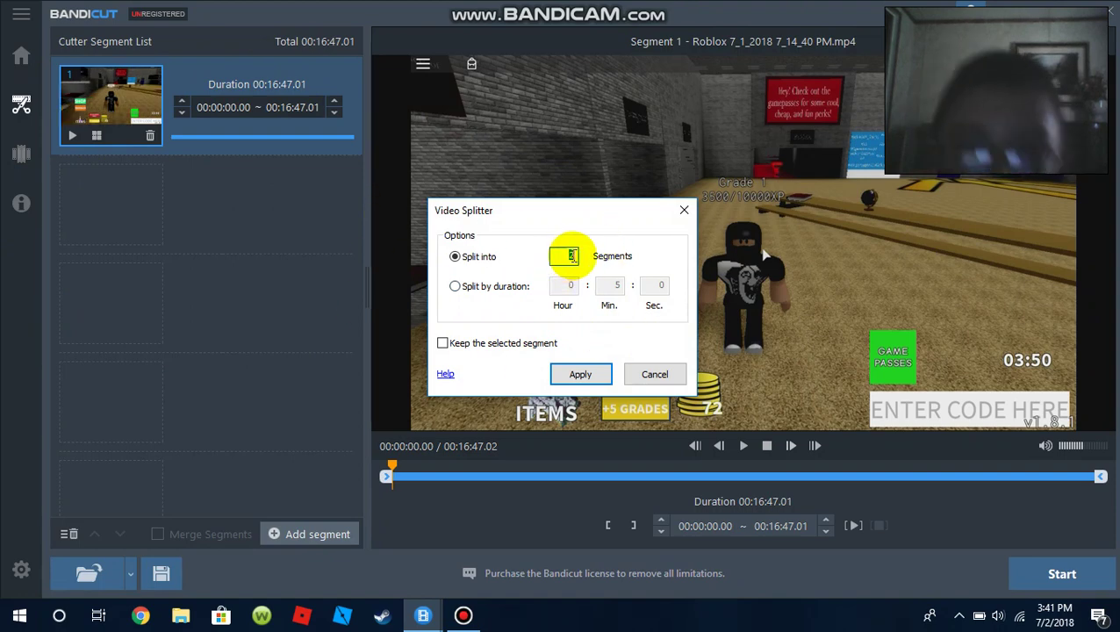
type("10")
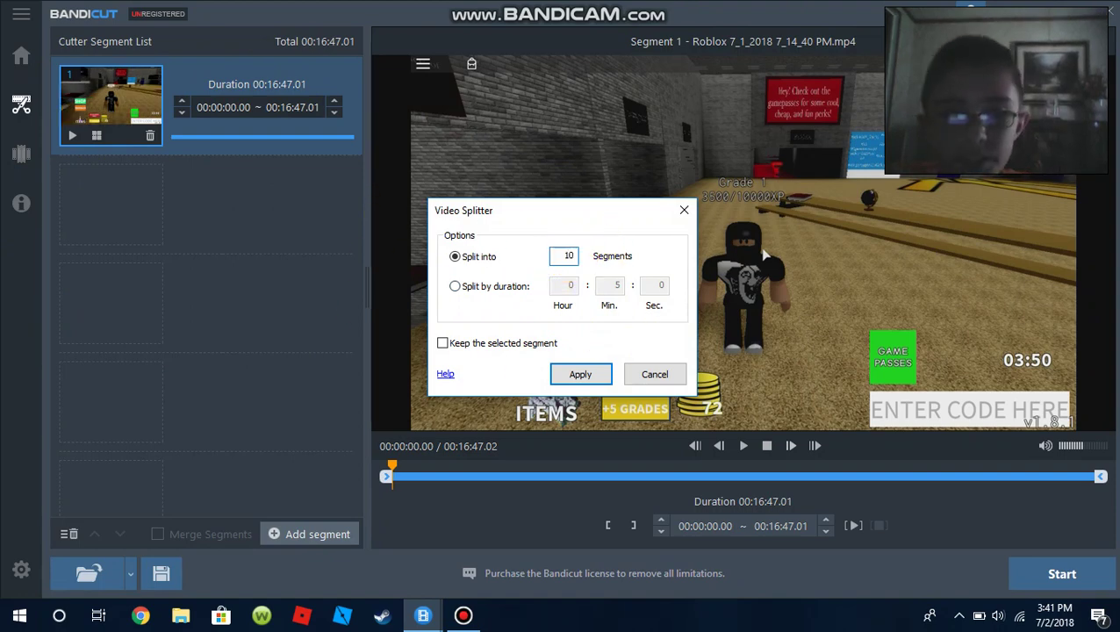
left_click(584, 375)
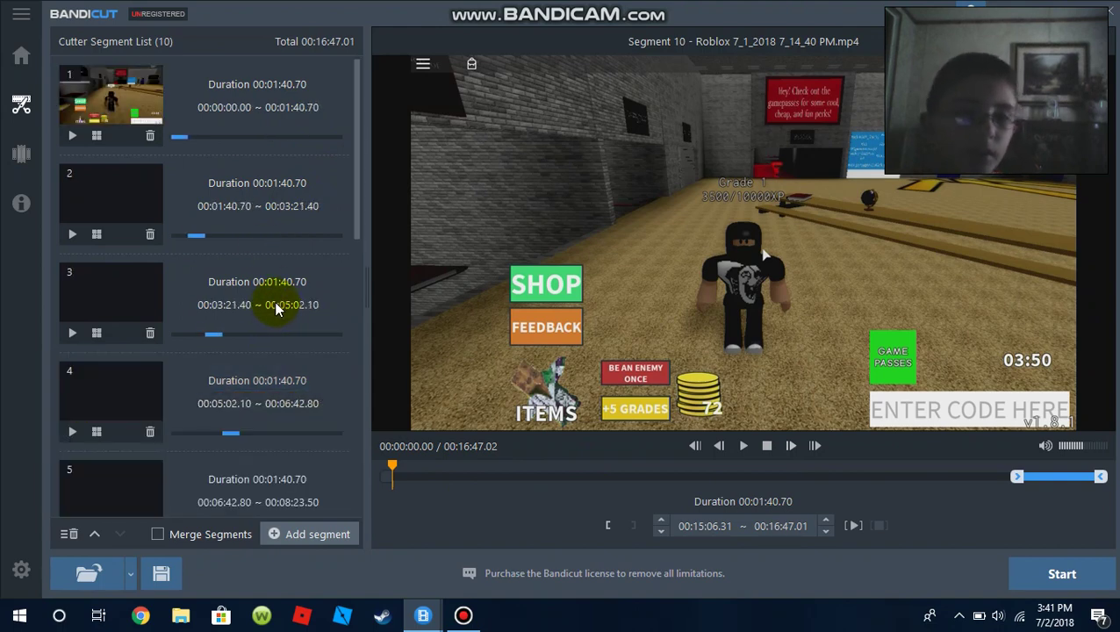
- Switch to Cut mode and load the 13:47 Freddy Fazbear's Pizzeria Simulator recording from Captures
left_click(26, 65)
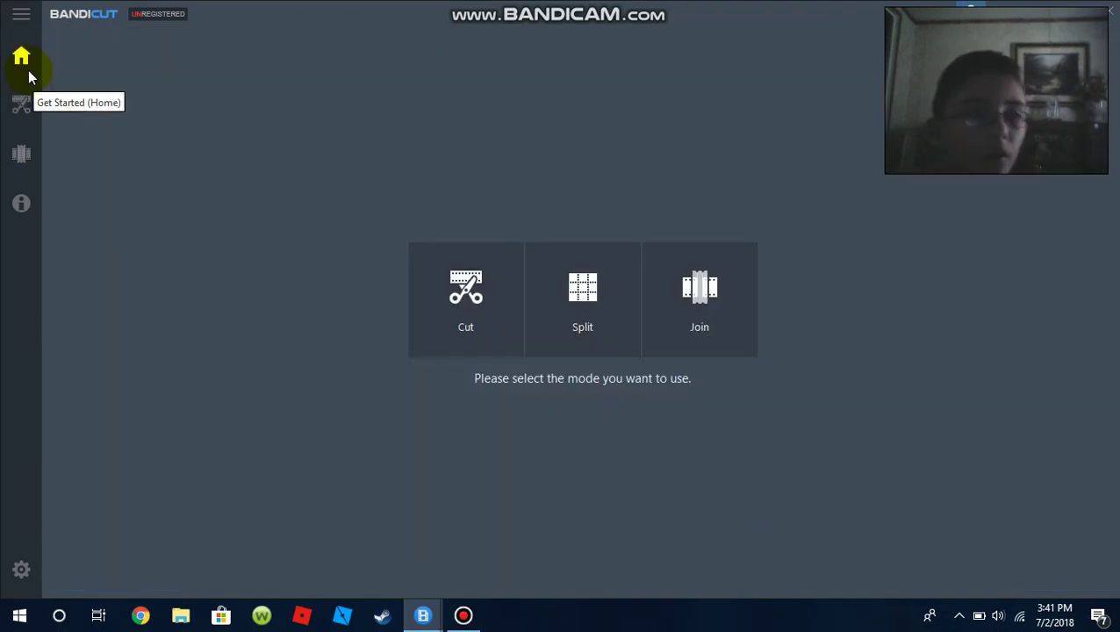
left_click(467, 297)
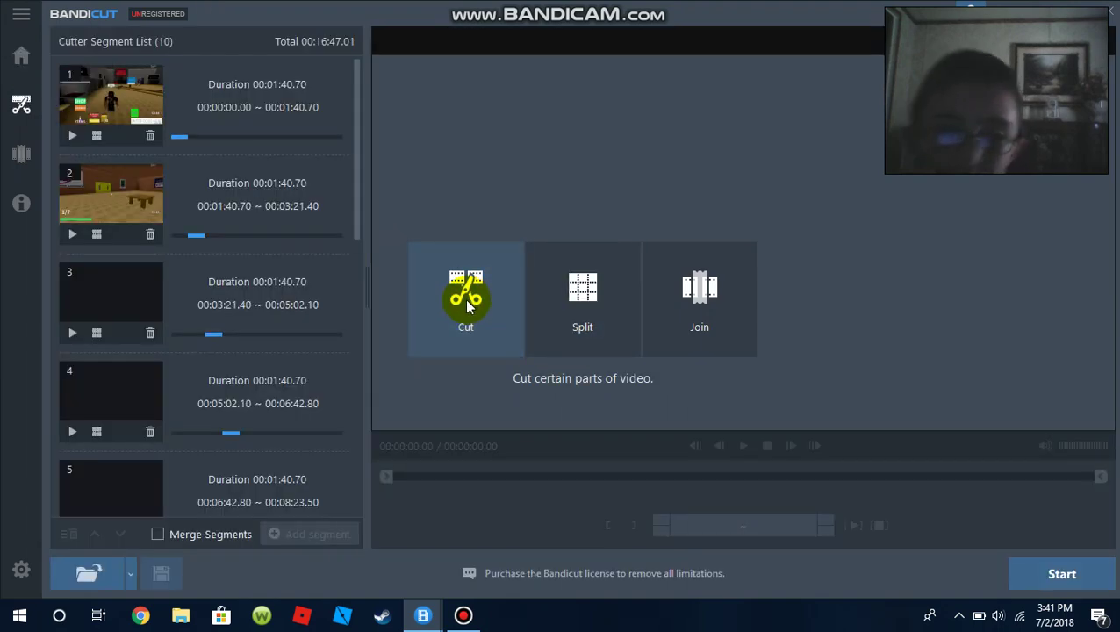
left_click(509, 233)
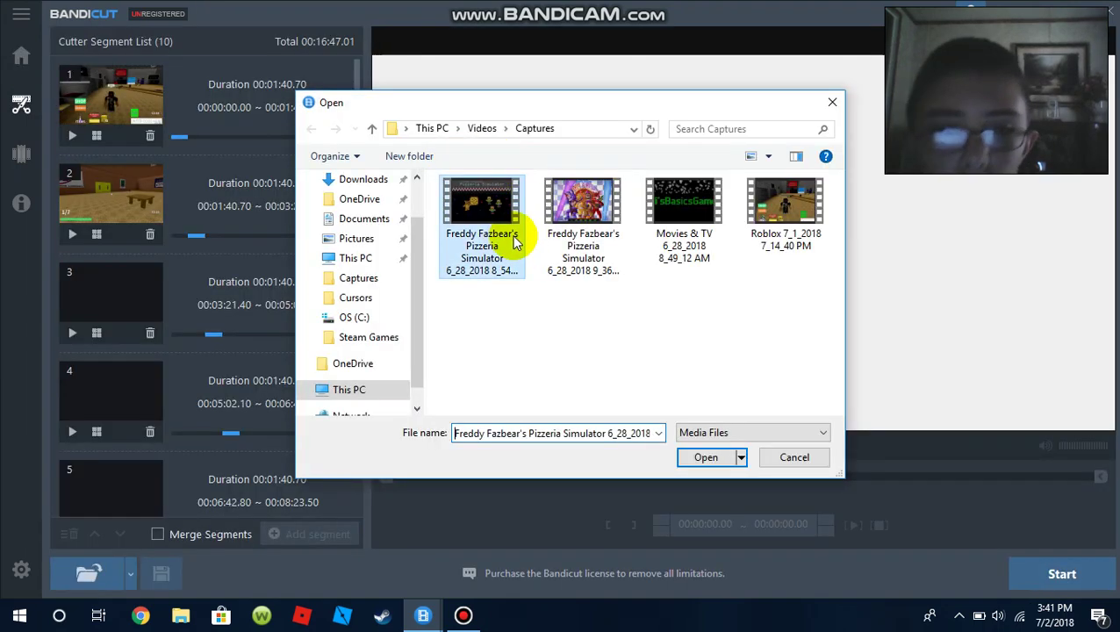
left_click(707, 457)
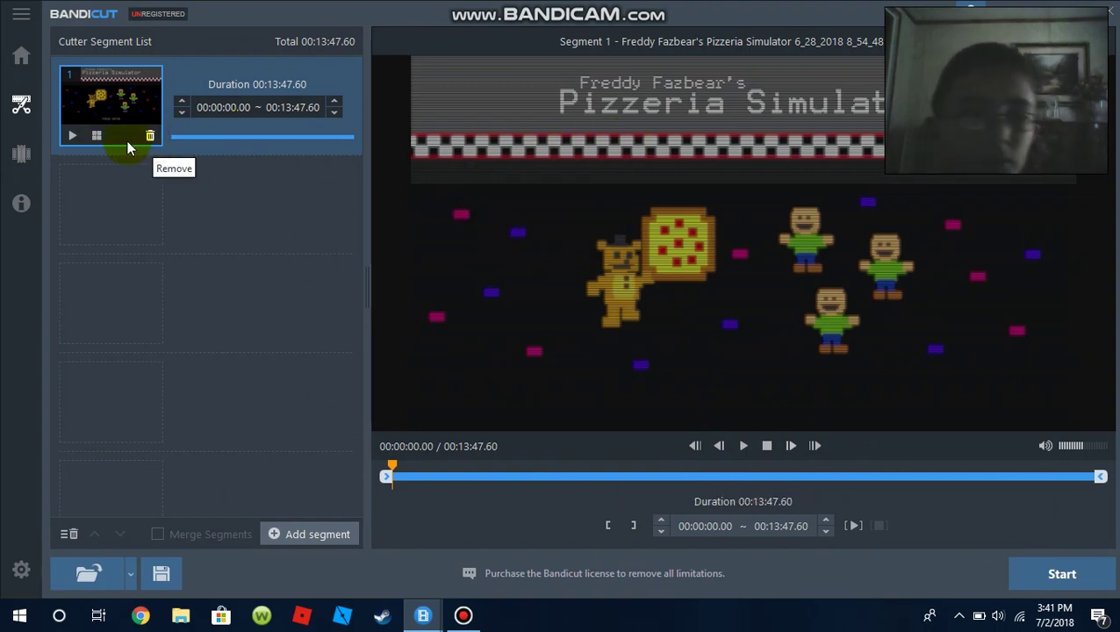
left_click(95, 137)
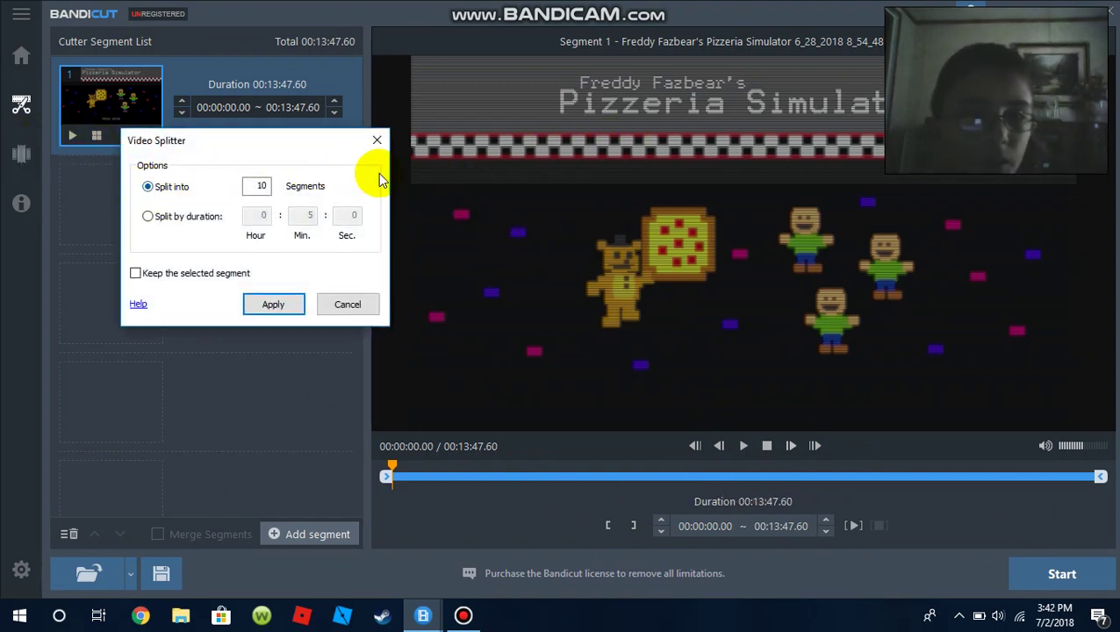
left_click(383, 140)
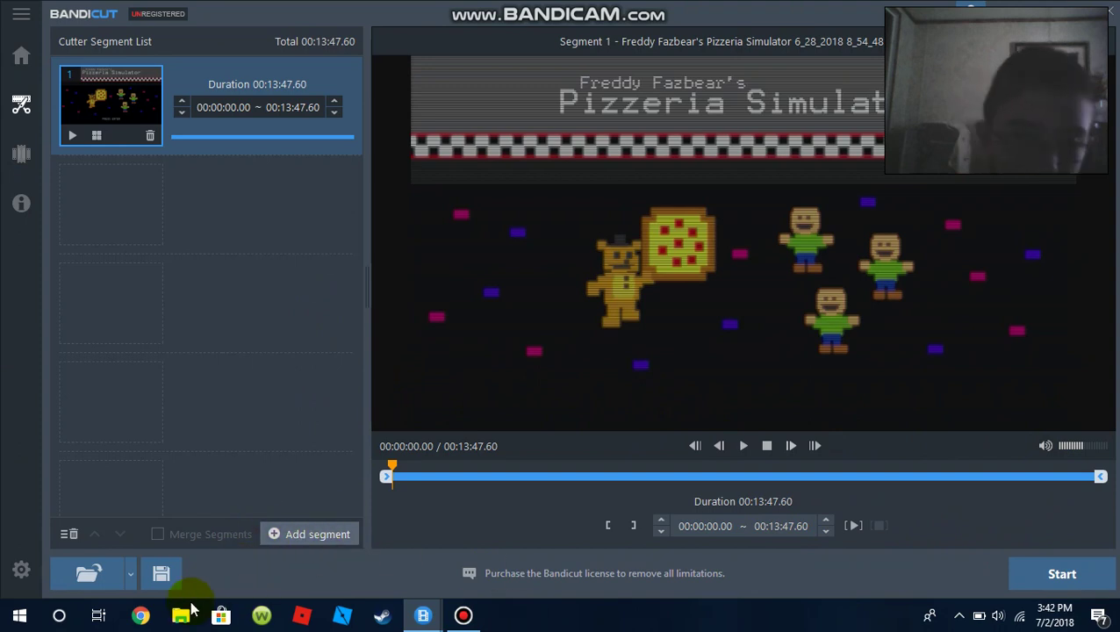
left_click(140, 615)
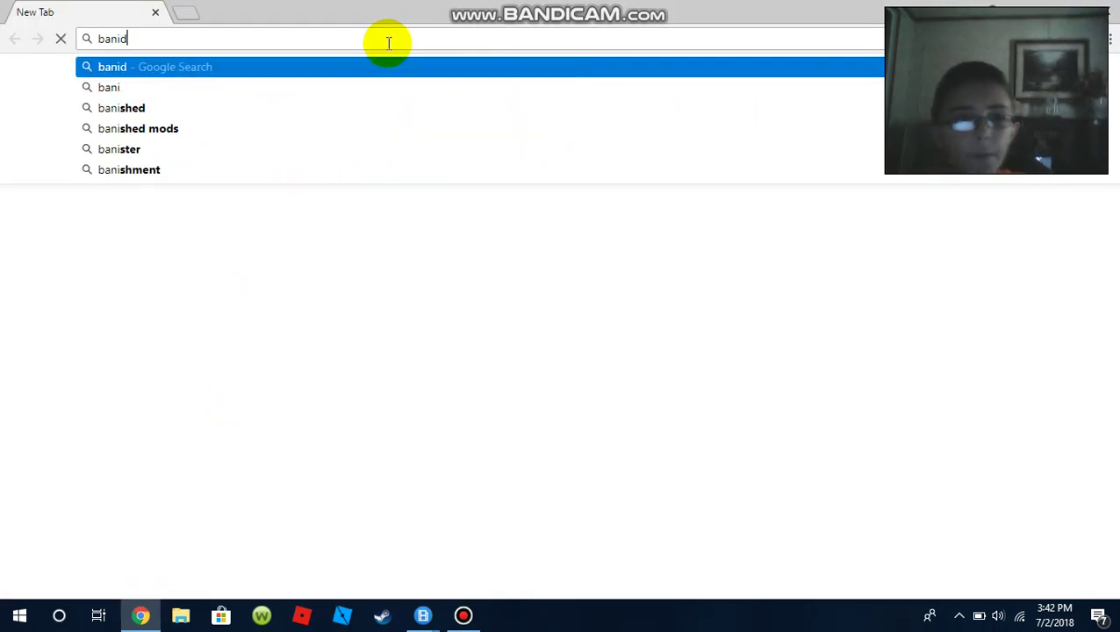
- Search 'bandicut' in Chrome and open Bandicam's Bandicut joiner support page
key("BackSpace")
key("BackSpace")
key("BackSpace")
type("ndi")
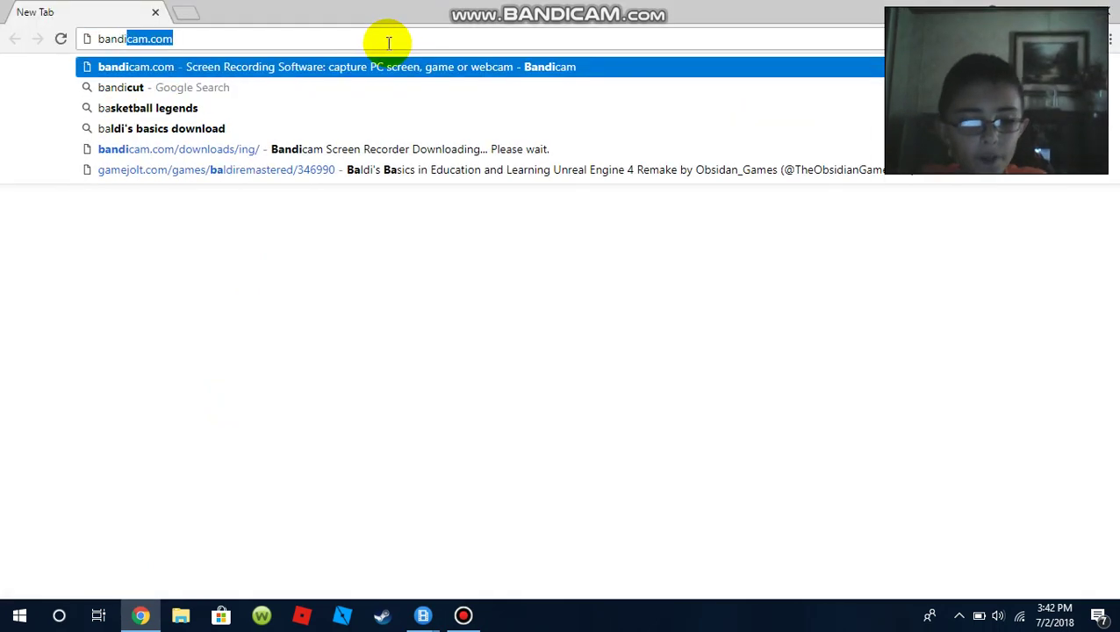
type("cut")
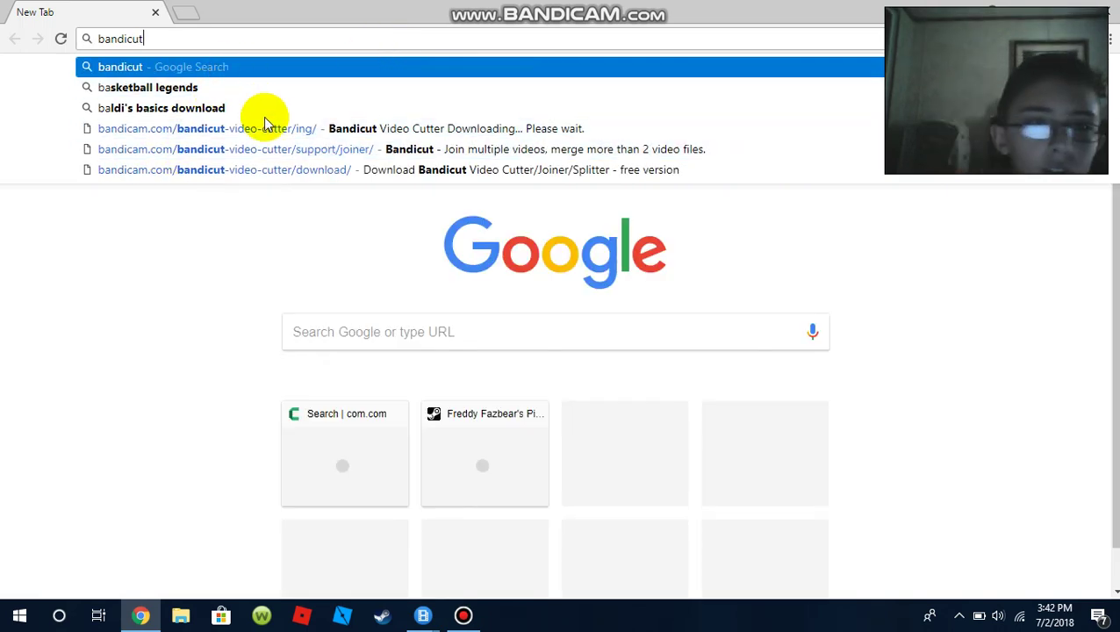
left_click(314, 153)
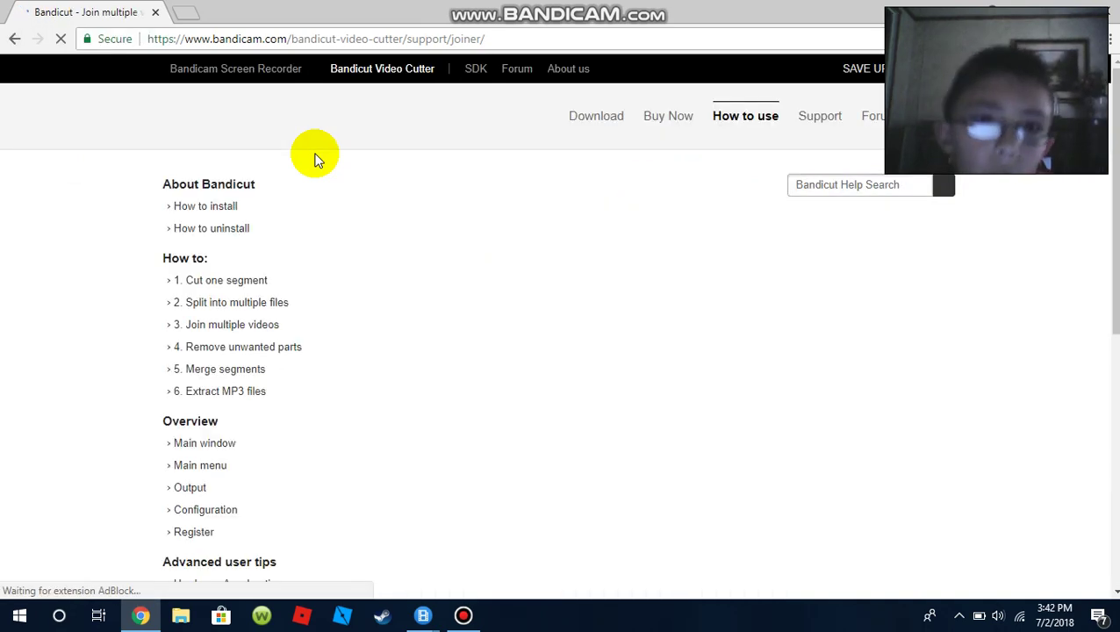
- Scroll to the 'How to join multiple videos' tutorial video and start playing it
scroll(448, 158, "down", 5)
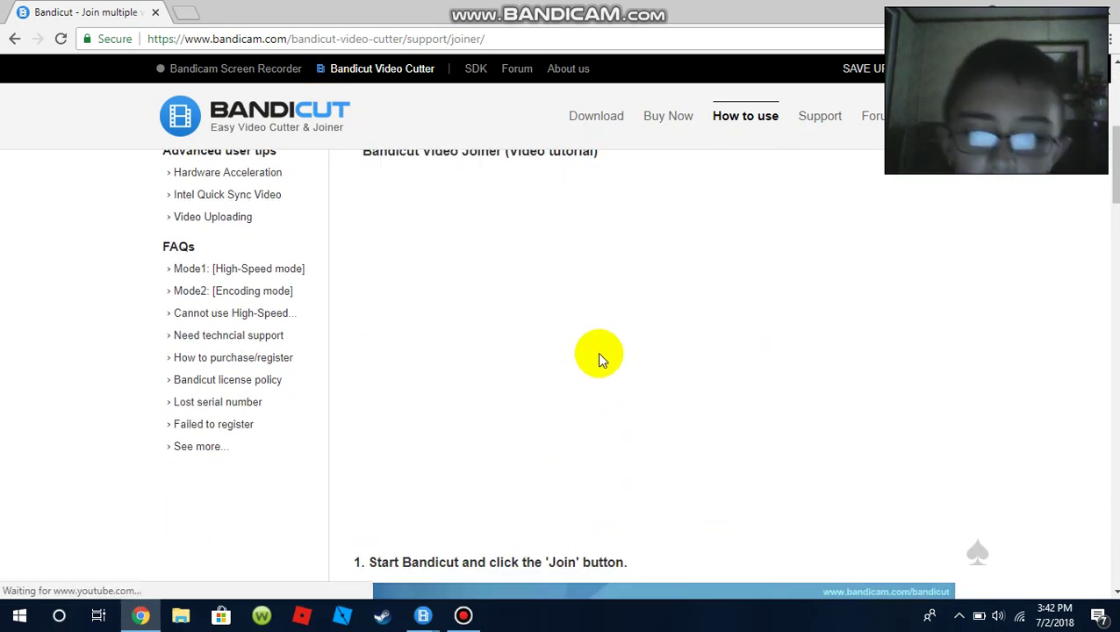
scroll(587, 335, "down", 2)
scroll(625, 365, "up", 2)
left_click(566, 344)
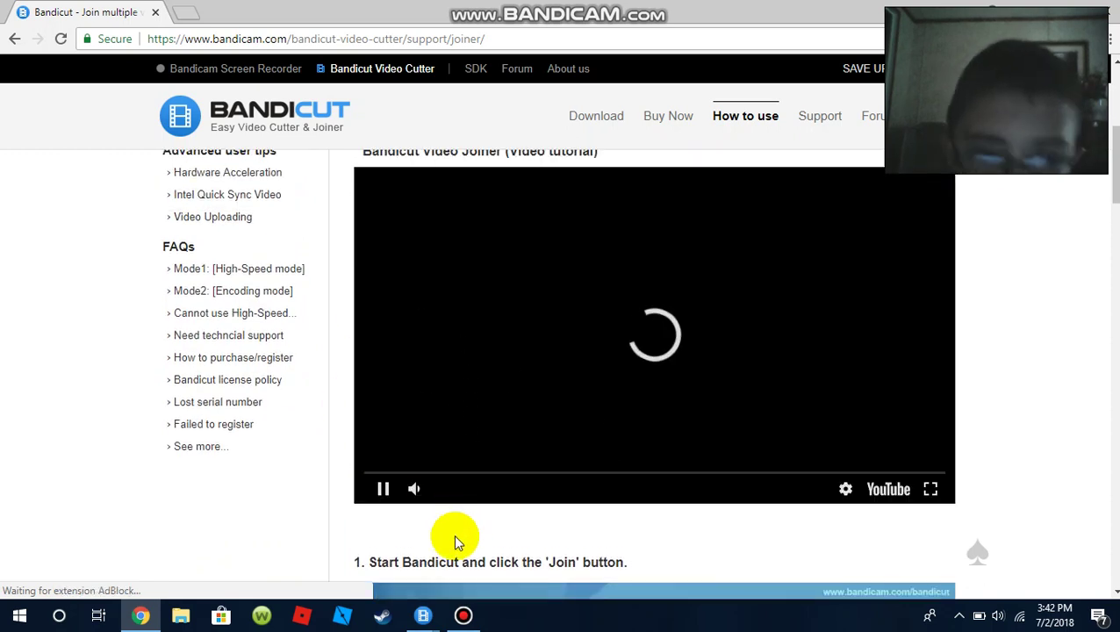
mouse_move(423, 616)
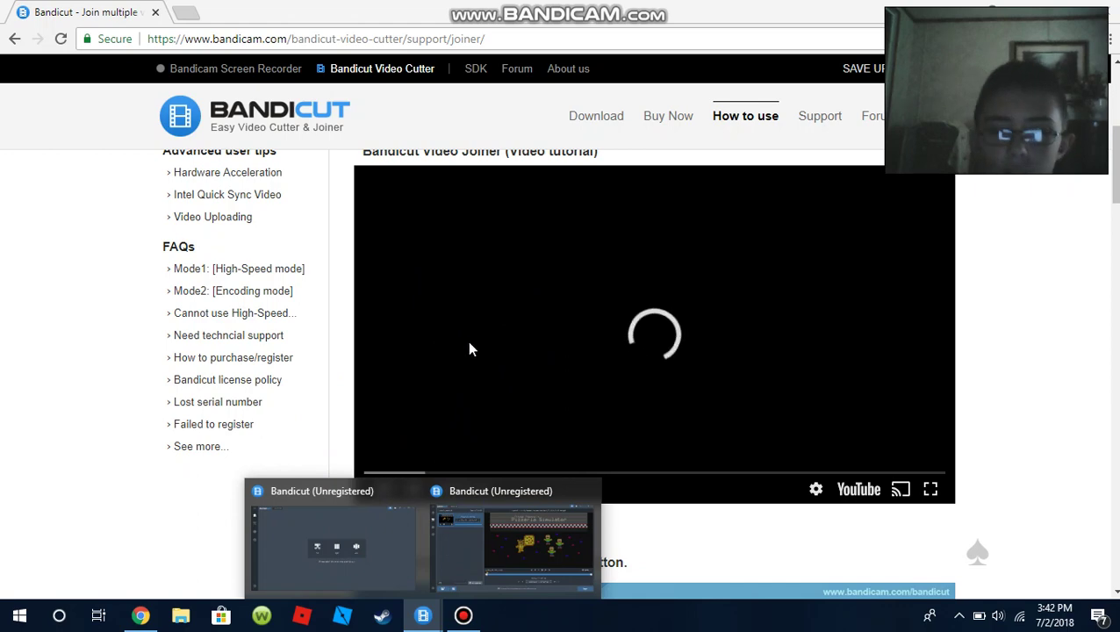
left_click(823, 392)
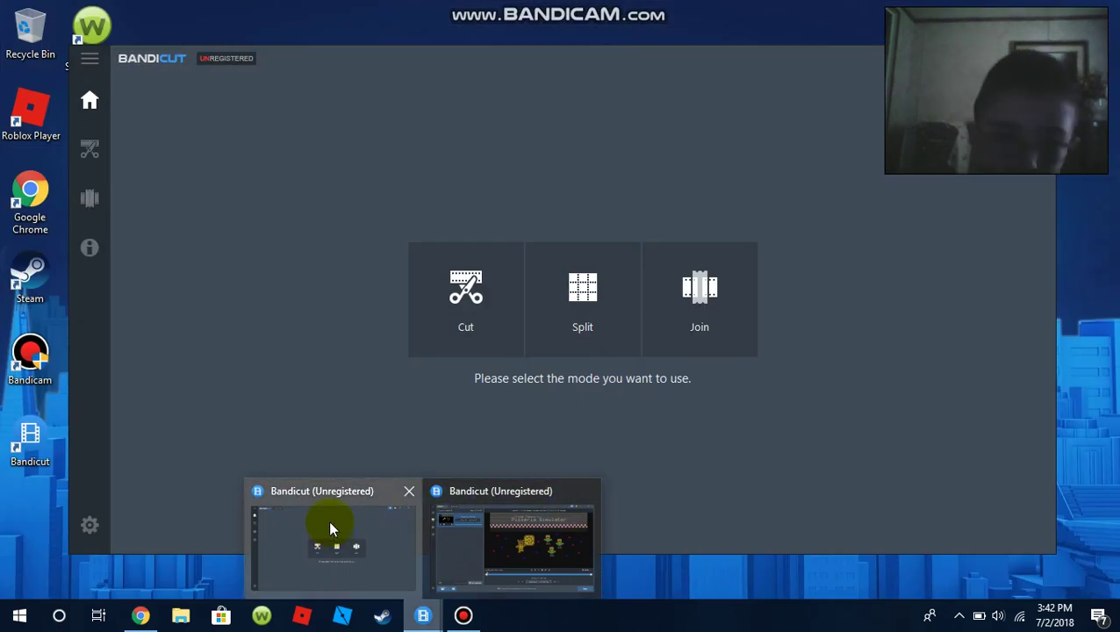
- Bring Bandicut back to its Cut/Split/Join home screen and open the Bandicam recorder listing two recordings
left_click(330, 528)
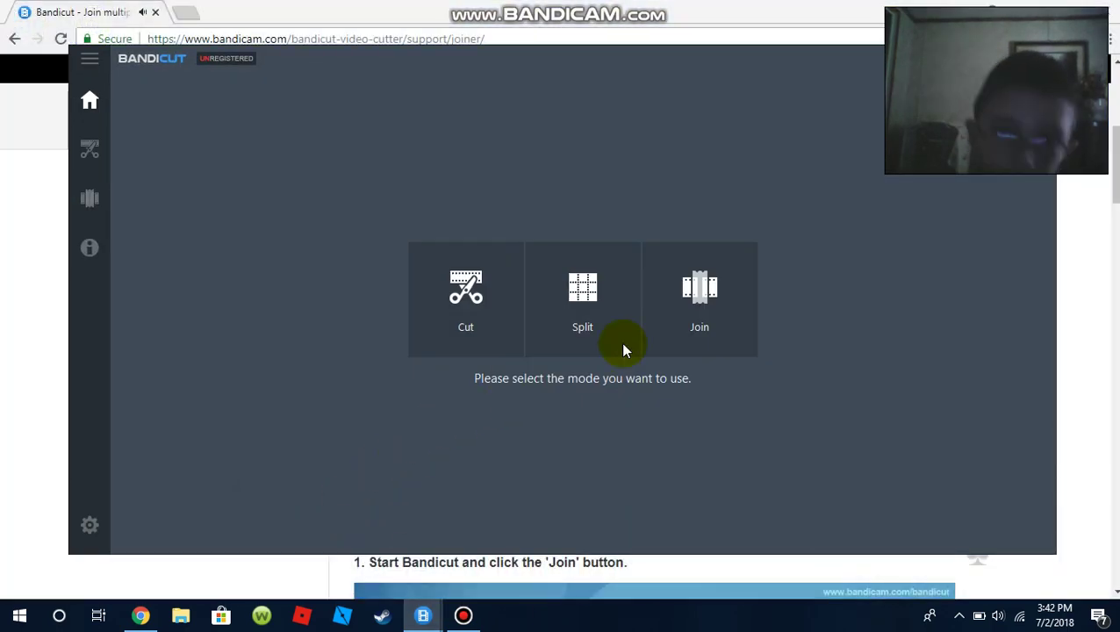
left_click(439, 619)
left_click(489, 525)
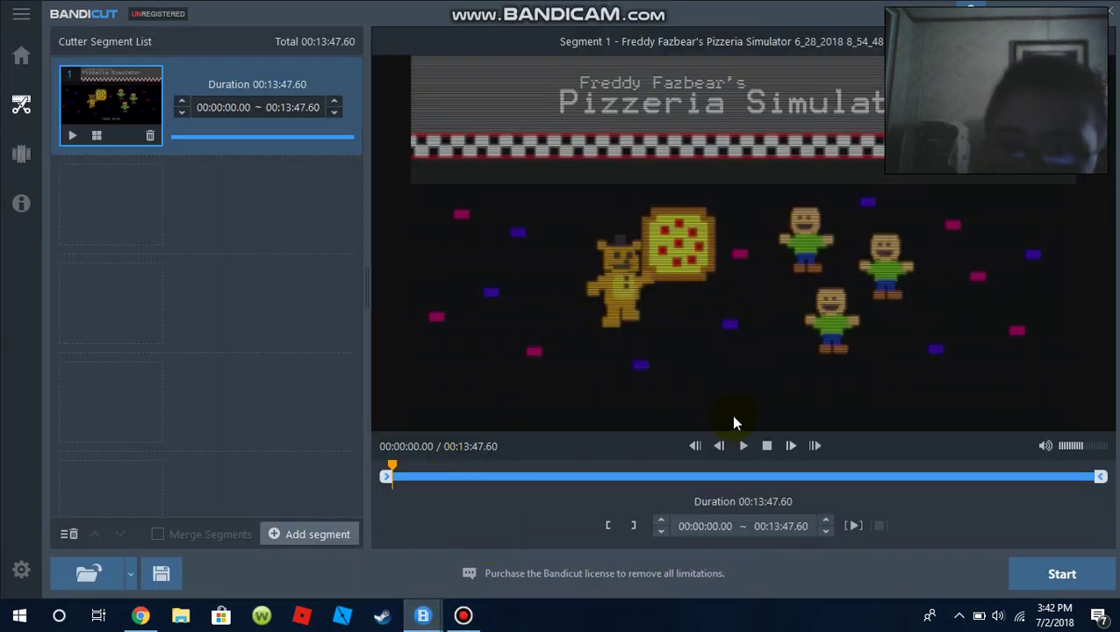
left_click(22, 55)
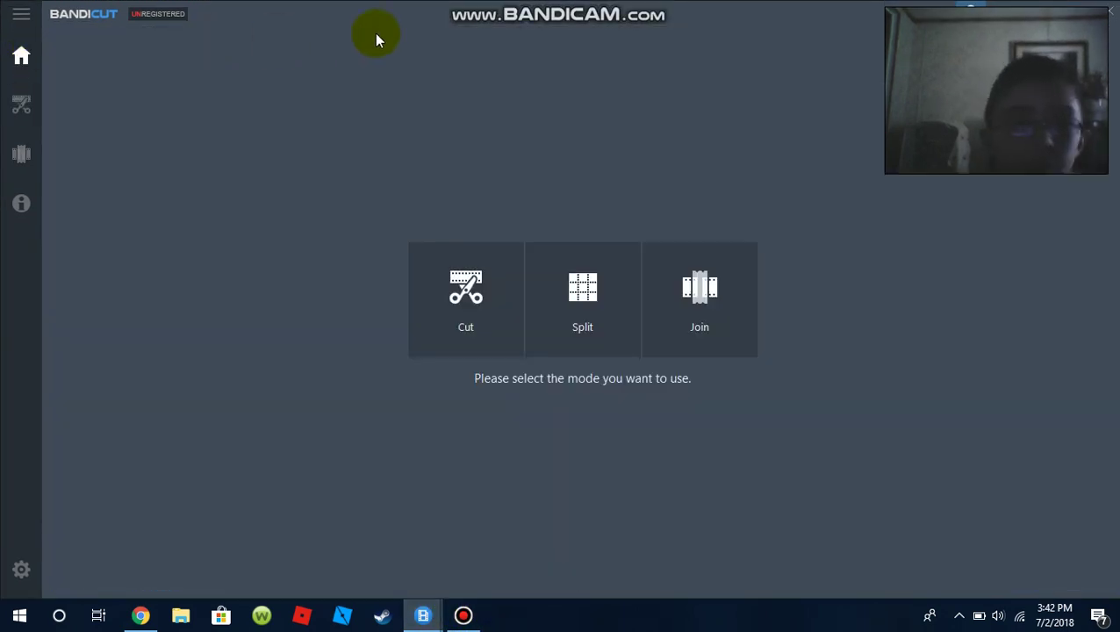
left_click(478, 619)
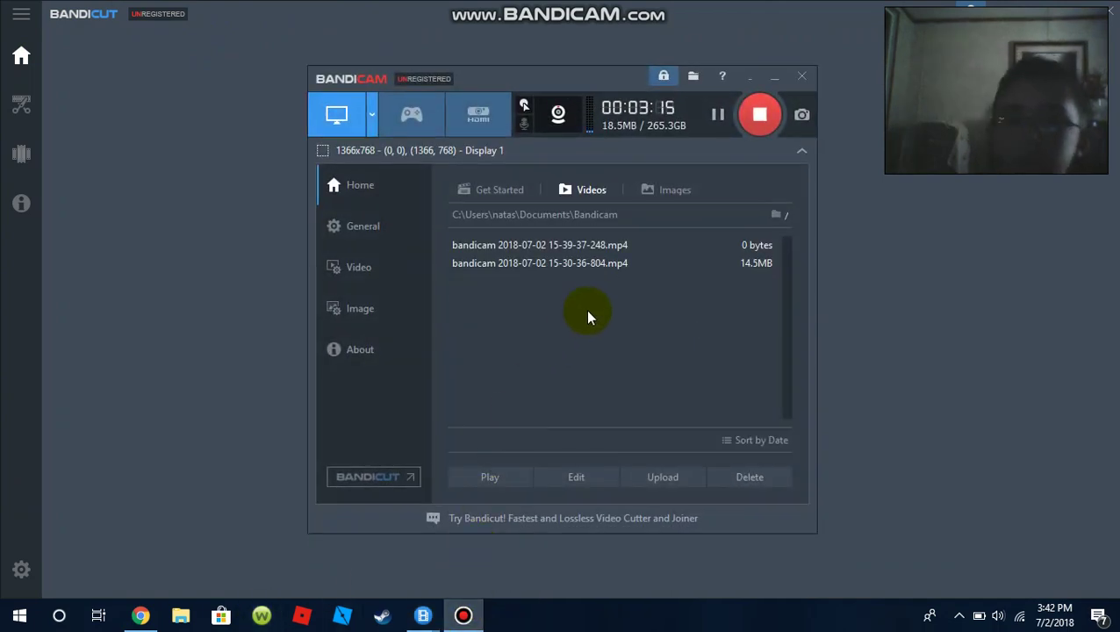